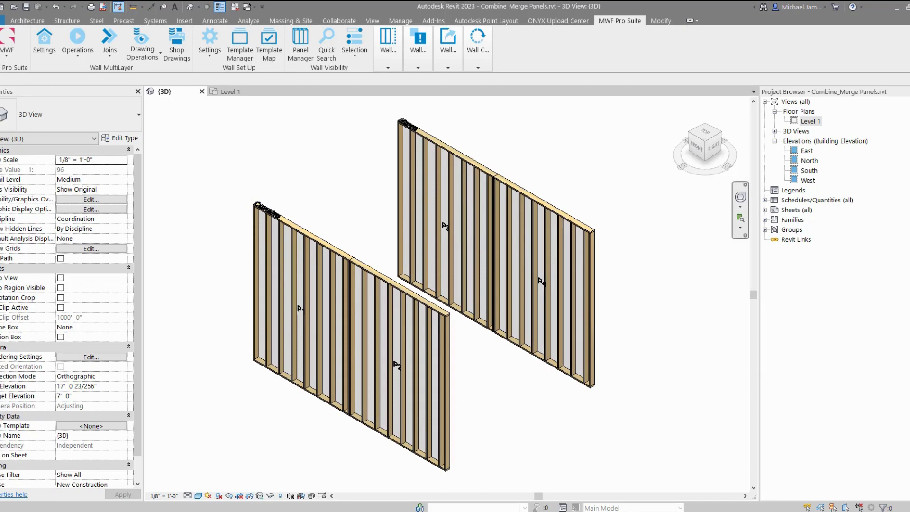
Step: Start Merge/Combine Panels and select the labels of panels P1 and P2 as the panels to process
{"action": "scroll", "coordinate": [90, 284], "scroll_direction": "down", "scroll_amount": 1}
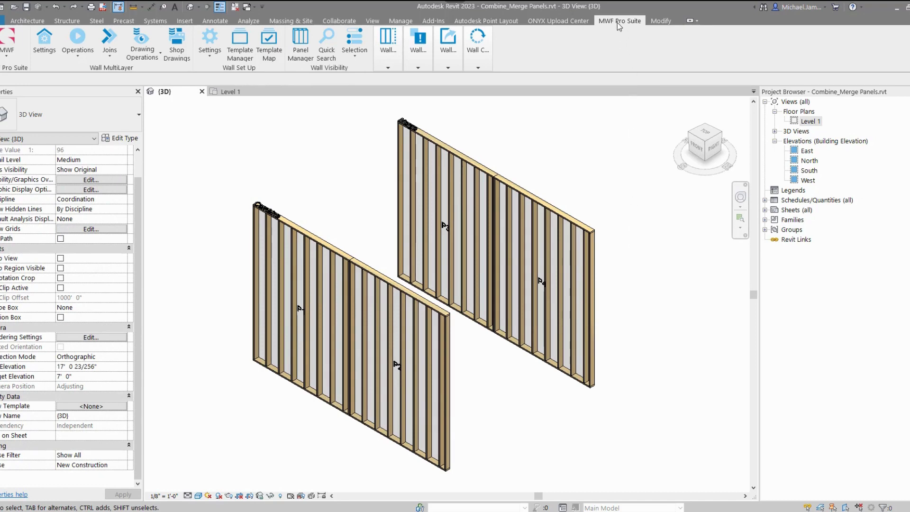
{"action": "left_click", "coordinate": [387, 68]}
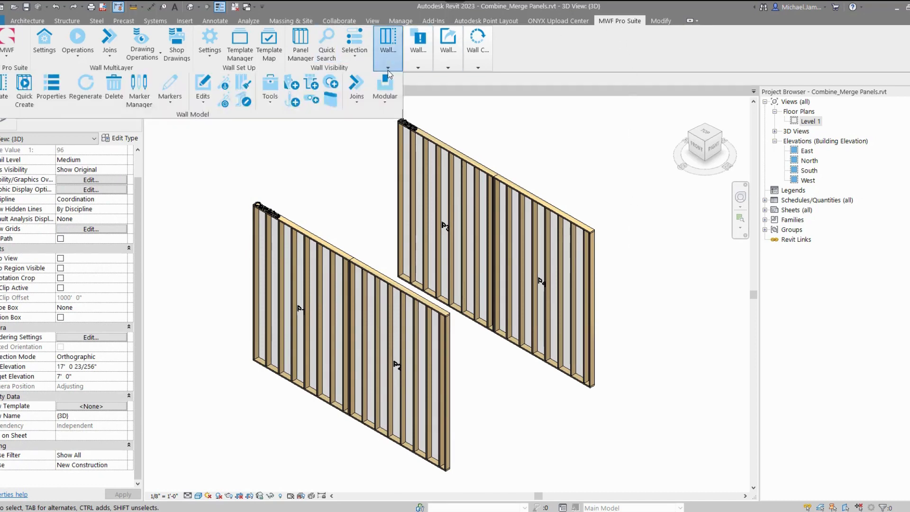
{"action": "left_click", "coordinate": [203, 99]}
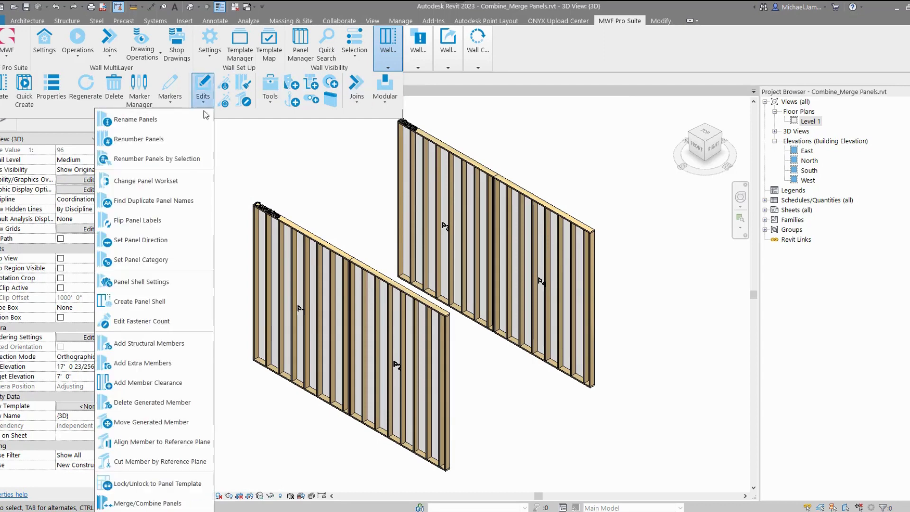
{"action": "left_click", "coordinate": [163, 504]}
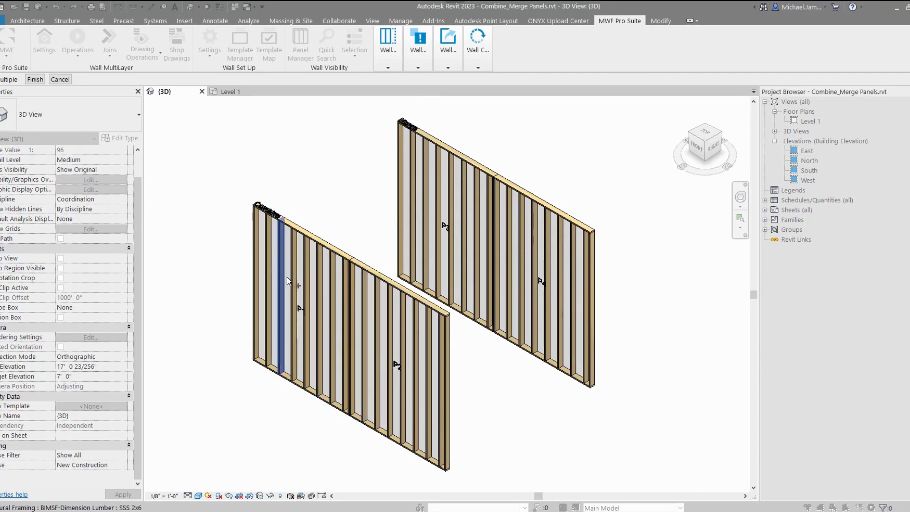
{"action": "left_click", "coordinate": [299, 308]}
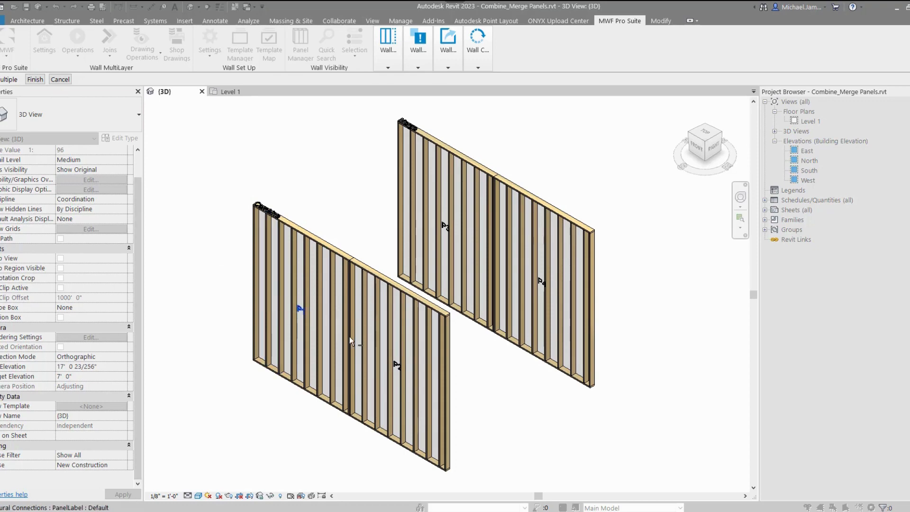
{"action": "left_click", "coordinate": [401, 373]}
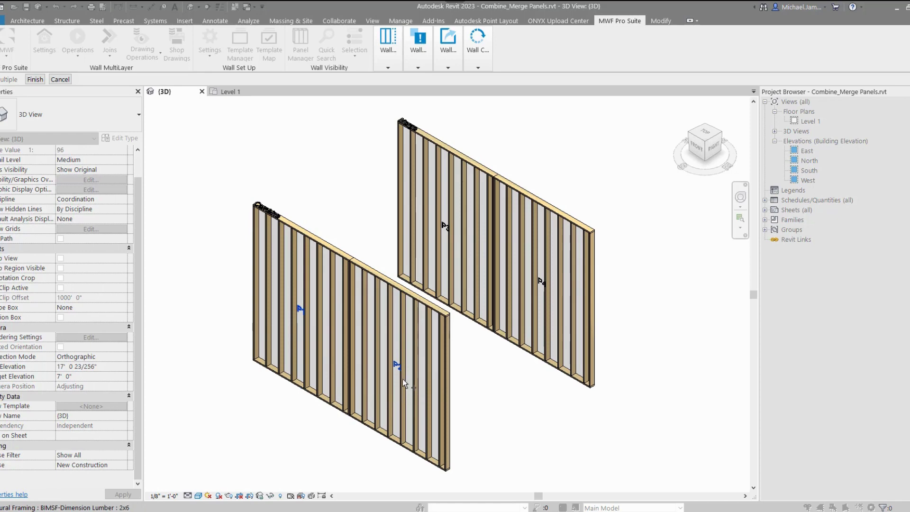
{"action": "scroll", "coordinate": [169, 258], "scroll_direction": "up", "scroll_amount": 2}
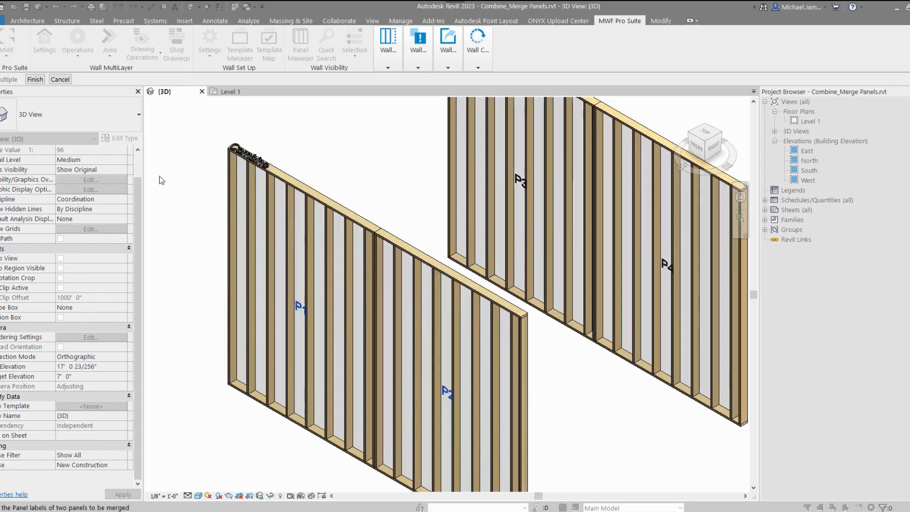
{"action": "left_click", "coordinate": [36, 80]}
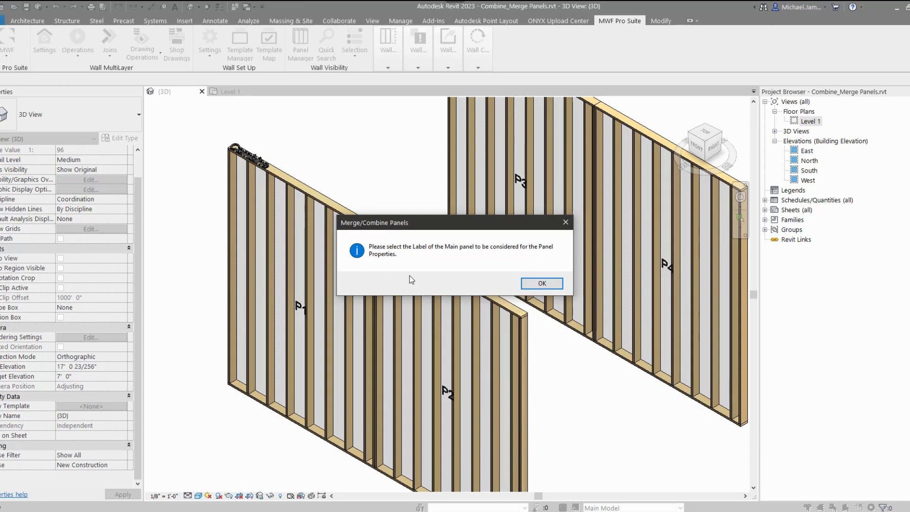
Step: Choose P1 as the main panel for the panel properties and combine the two panels
{"action": "left_click", "coordinate": [532, 283]}
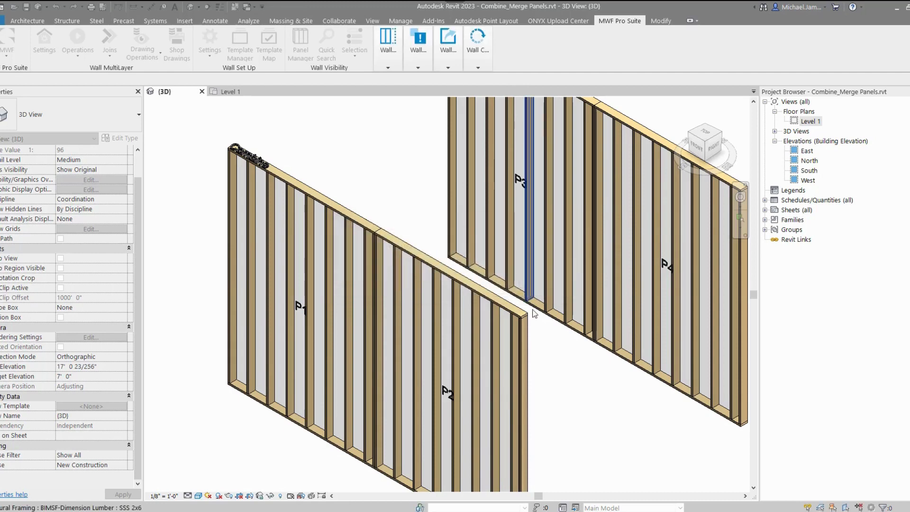
{"action": "left_click", "coordinate": [295, 309]}
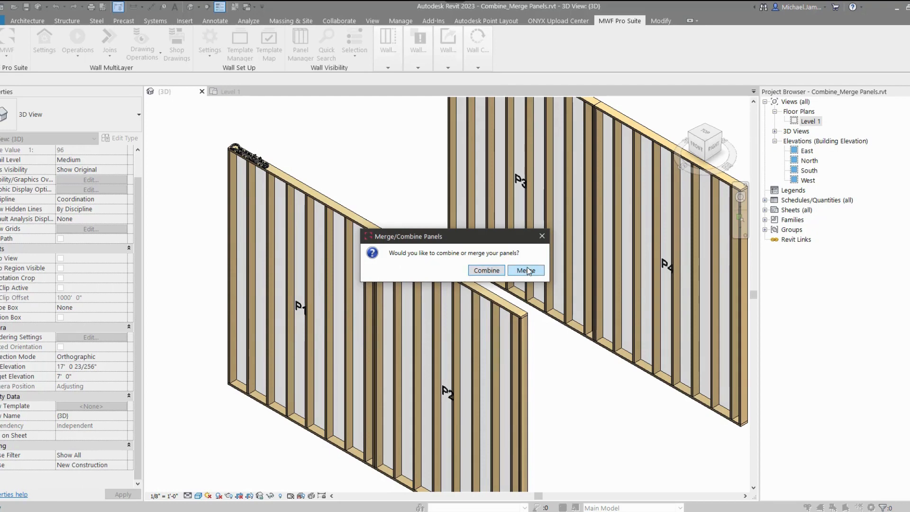
{"action": "left_click", "coordinate": [487, 270]}
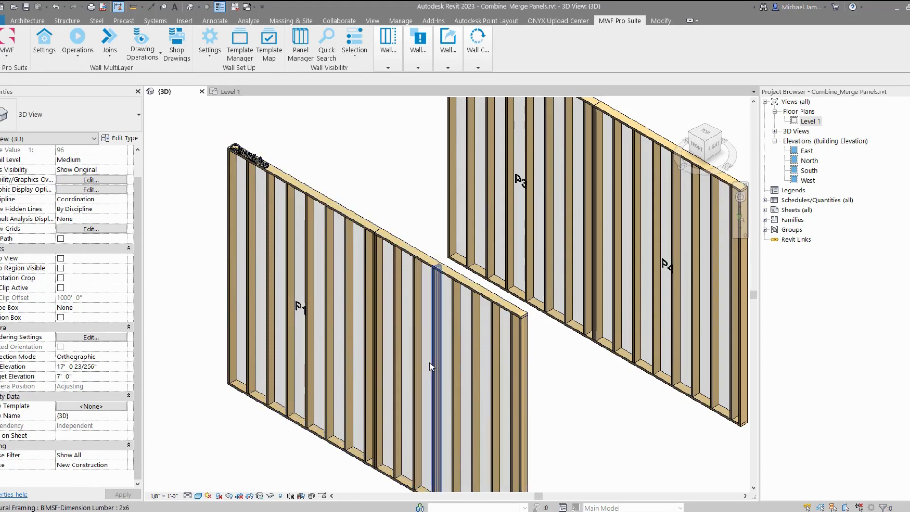
Step: Open the Level 1 floor plan and inspect the container and label properties of combined panel P1's left end stud
{"action": "left_click", "coordinate": [240, 92]}
{"action": "middle_click_drag", "start_coordinate": [506, 379], "coordinate": [401, 329]}
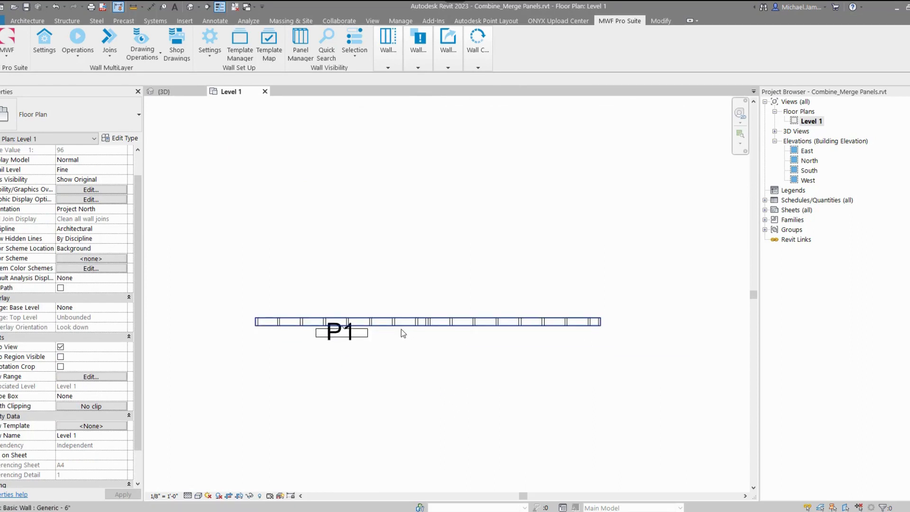
{"action": "scroll", "coordinate": [401, 329], "scroll_direction": "up", "scroll_amount": 1}
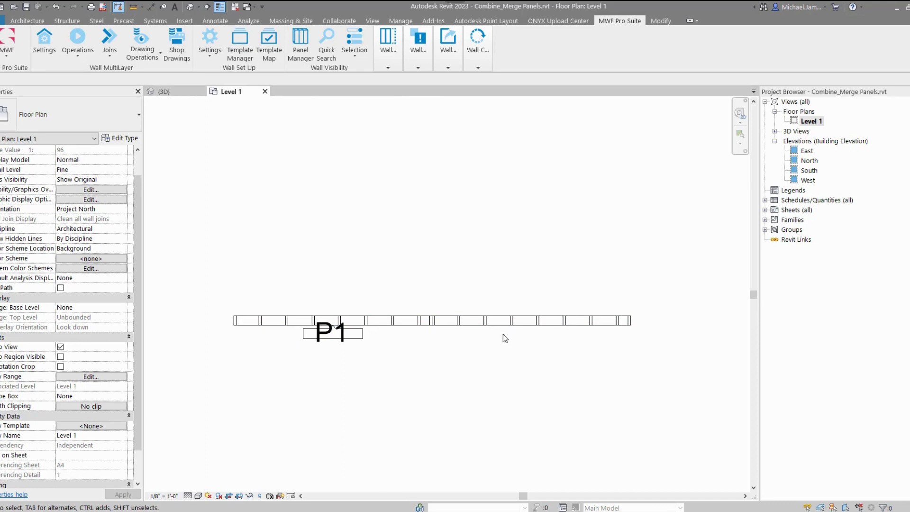
{"action": "scroll", "coordinate": [221, 338], "scroll_direction": "up", "scroll_amount": 1}
{"action": "middle_click_drag", "start_coordinate": [343, 382], "coordinate": [283, 330]}
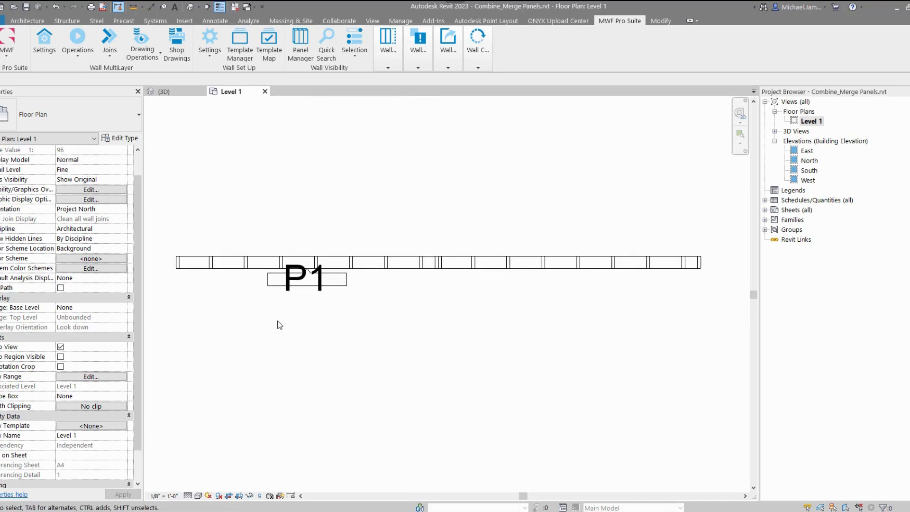
{"action": "left_click", "coordinate": [184, 267]}
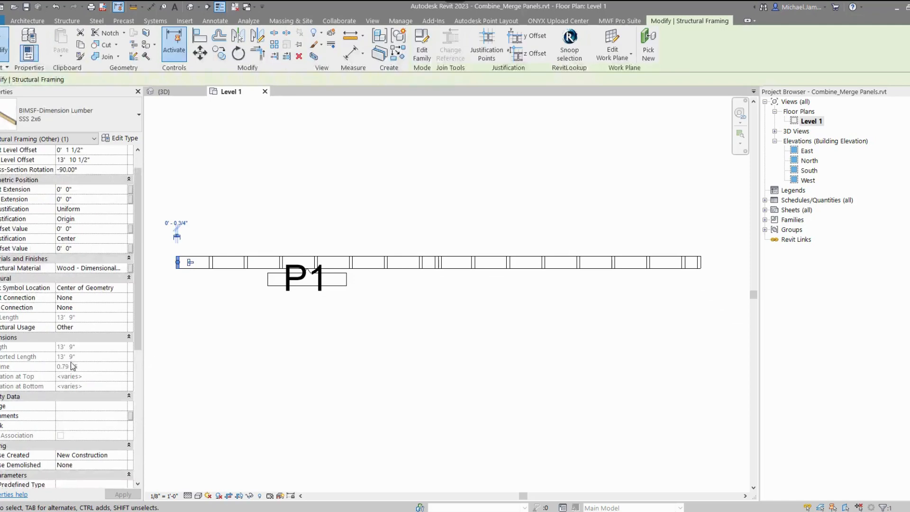
{"action": "scroll", "coordinate": [71, 370], "scroll_direction": "down", "scroll_amount": 6}
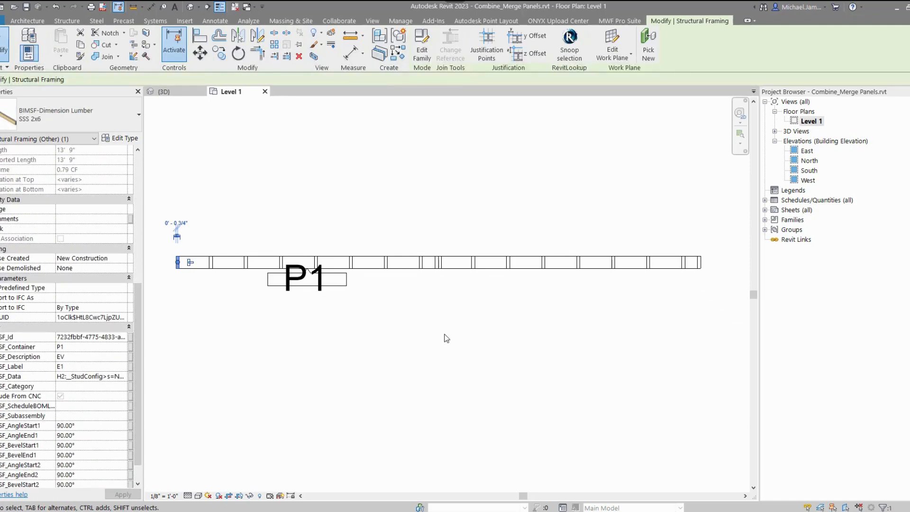
Step: Inspect the label properties of the two adjoining studs at P1's middle joint and of its right end stud
{"action": "left_click", "coordinate": [436, 266]}
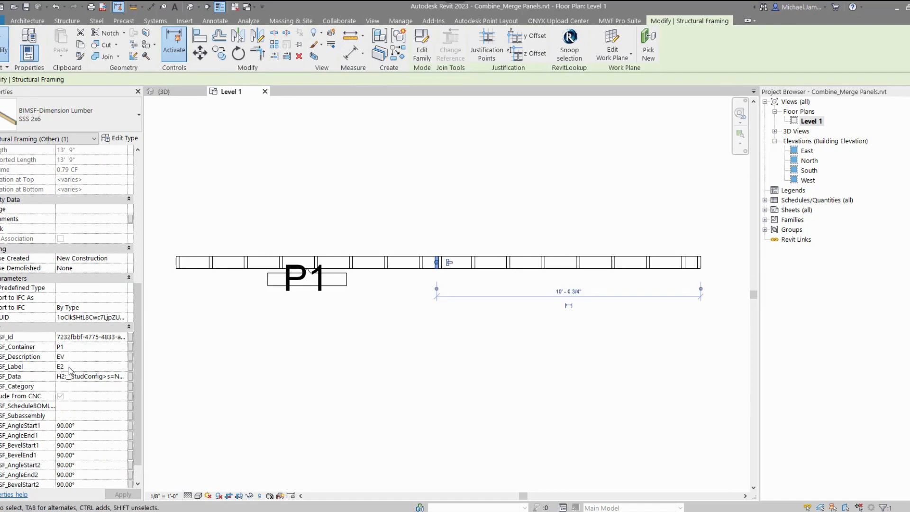
{"action": "scroll", "coordinate": [440, 294], "scroll_direction": "up", "scroll_amount": 5}
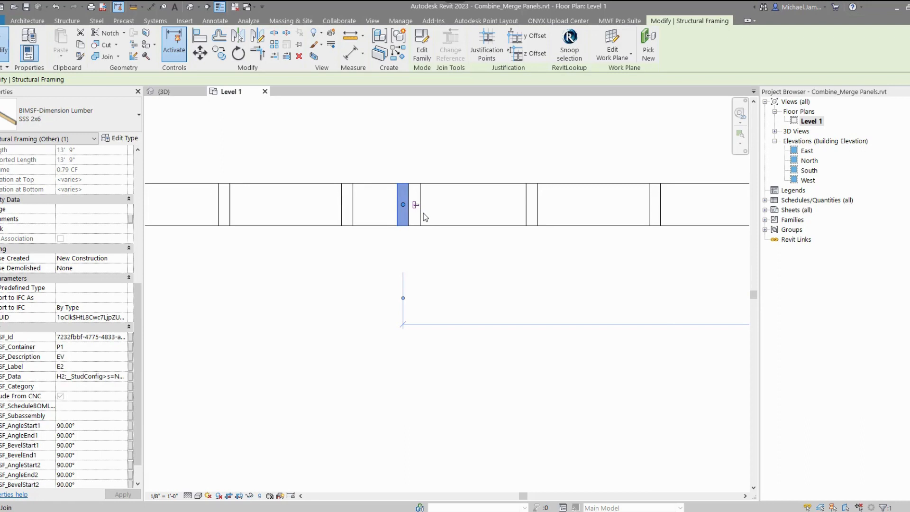
{"action": "left_click", "coordinate": [416, 214]}
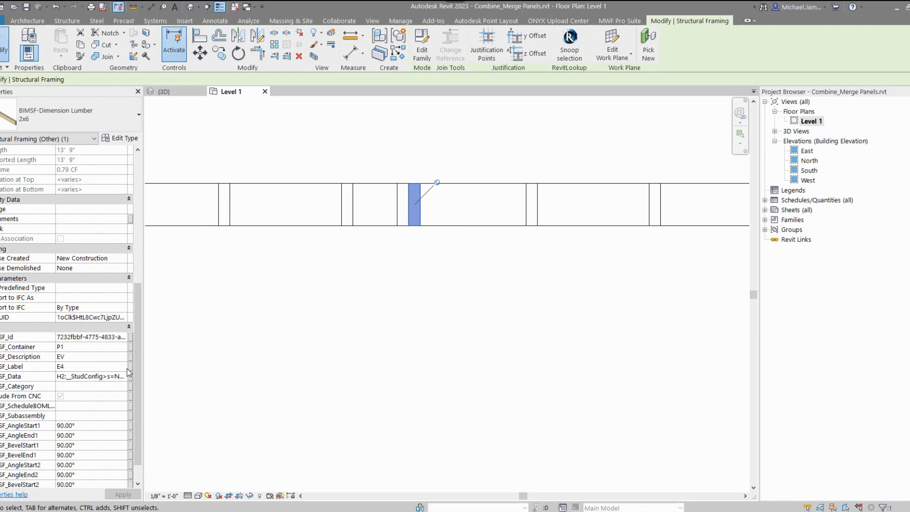
{"action": "scroll", "coordinate": [494, 281], "scroll_direction": "down", "scroll_amount": 2}
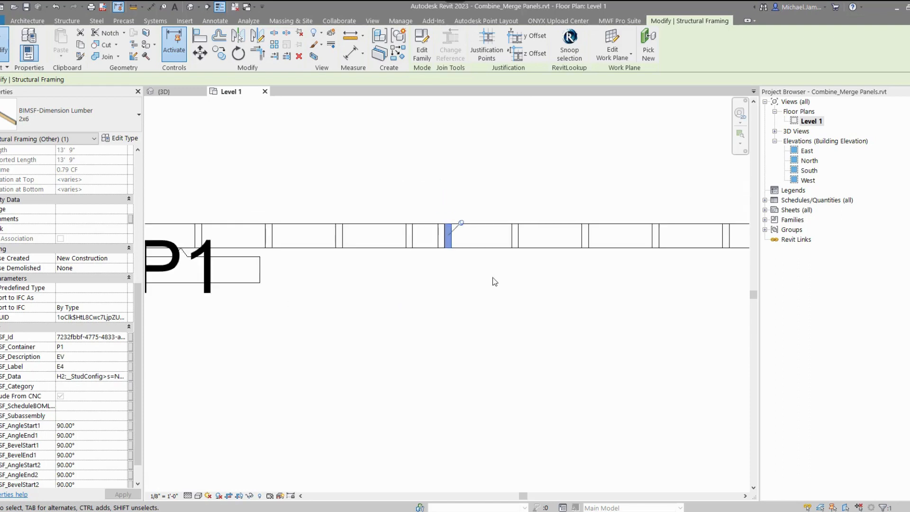
{"action": "scroll", "coordinate": [458, 298], "scroll_direction": "down", "scroll_amount": 2}
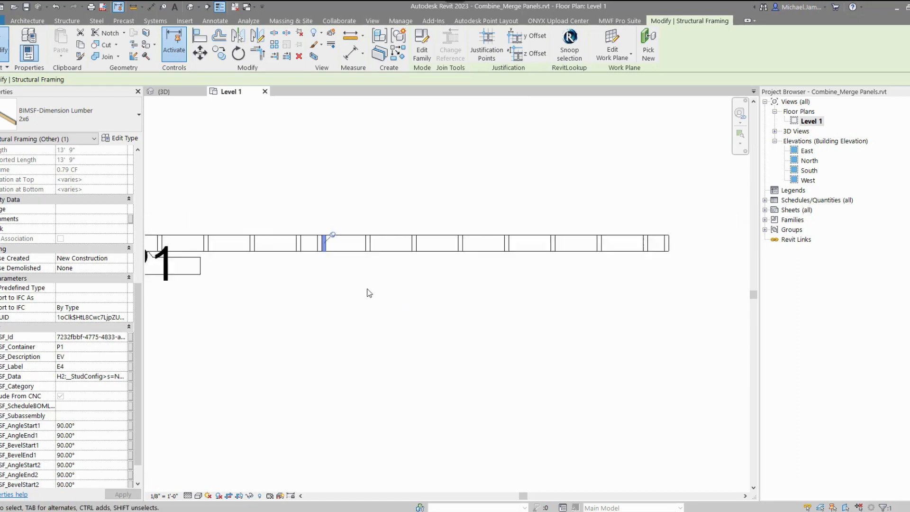
{"action": "scroll", "coordinate": [397, 292], "scroll_direction": "down", "scroll_amount": 2}
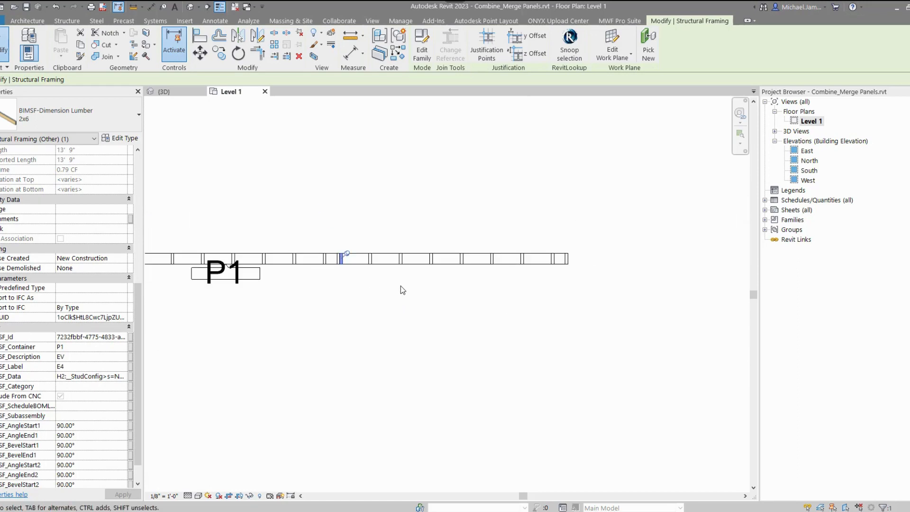
{"action": "left_click", "coordinate": [566, 262]}
{"action": "middle_click_drag", "start_coordinate": [442, 286], "coordinate": [510, 302]}
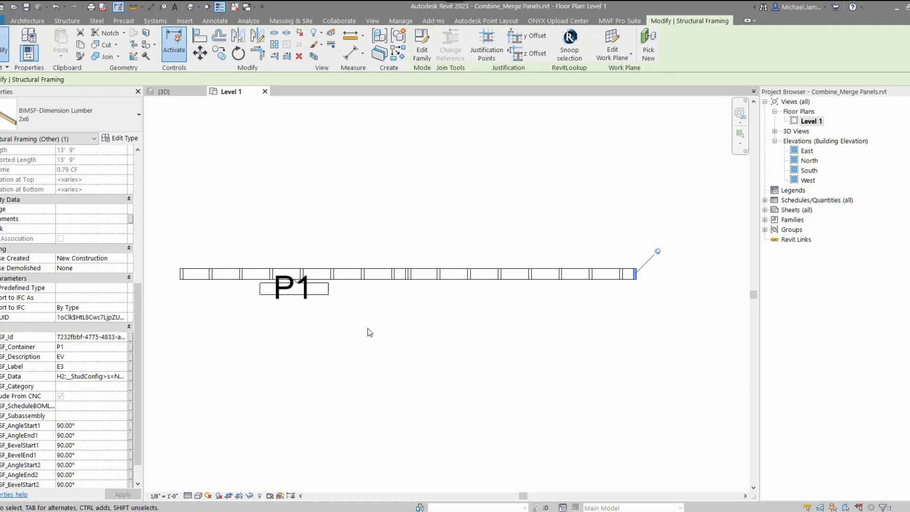
Step: Examine panels P3 and P4 in plan and check the split marker between them, then clear the selection
{"action": "scroll", "coordinate": [582, 320], "scroll_direction": "down", "scroll_amount": 4}
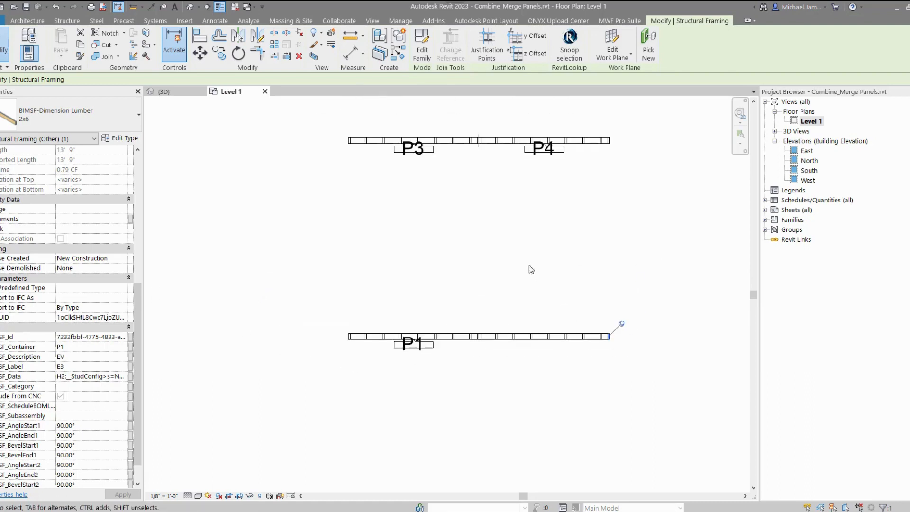
{"action": "scroll", "coordinate": [462, 285], "scroll_direction": "up", "scroll_amount": 3}
{"action": "middle_click_drag", "start_coordinate": [496, 166], "coordinate": [466, 318]}
{"action": "scroll", "coordinate": [466, 319], "scroll_direction": "down", "scroll_amount": 1}
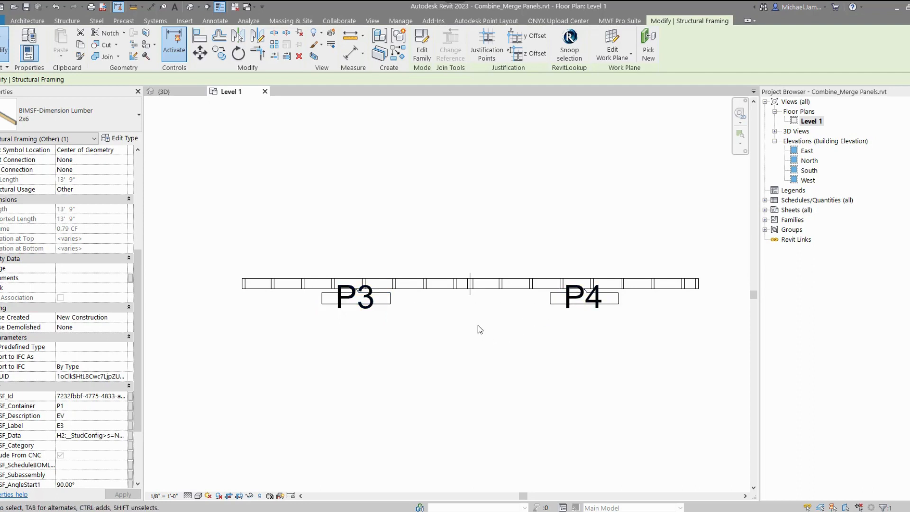
{"action": "scroll", "coordinate": [475, 315], "scroll_direction": "up", "scroll_amount": 3}
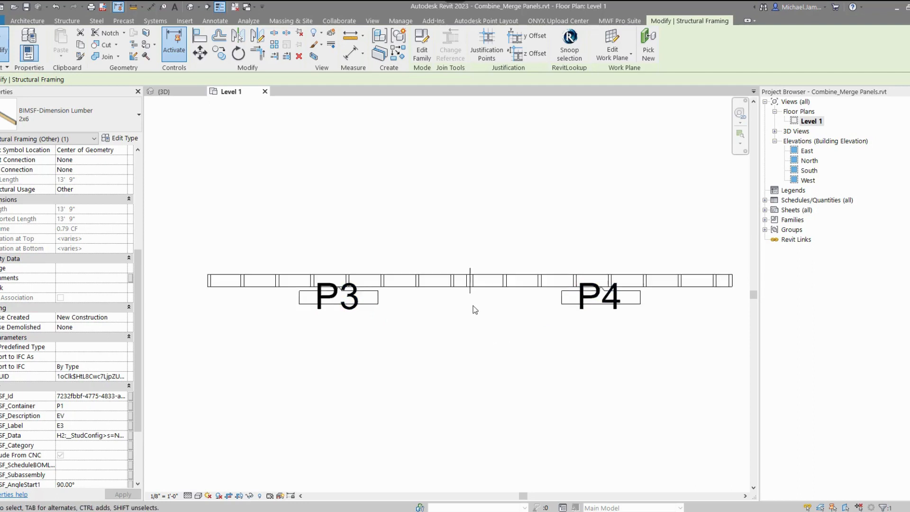
{"action": "left_click", "coordinate": [469, 303]}
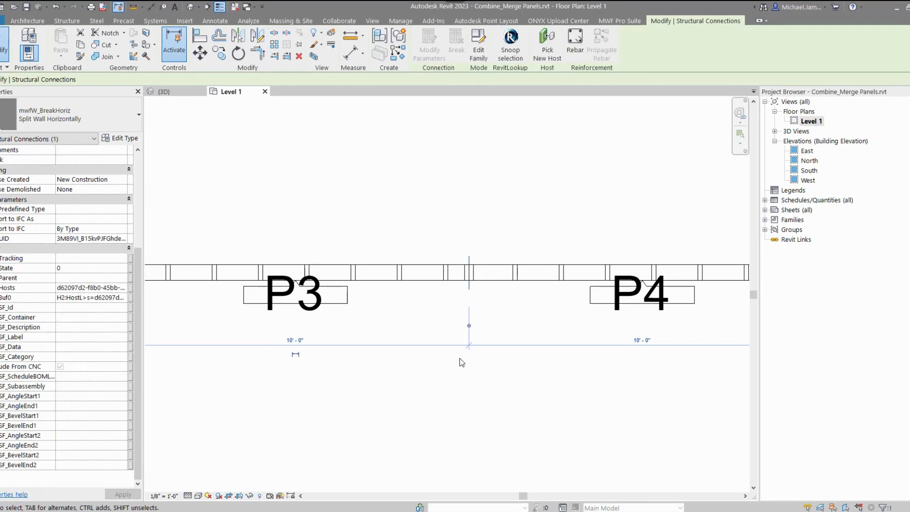
{"action": "left_click", "coordinate": [519, 202]}
{"action": "scroll", "coordinate": [497, 317], "scroll_direction": "down", "scroll_amount": 3}
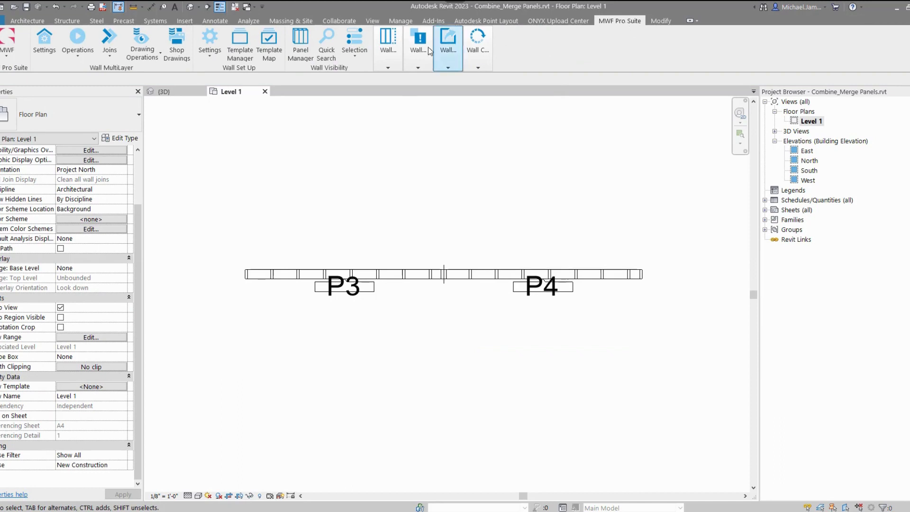
Step: Run Merge/Combine Panels on the labels of panels P3 and P4 and finish the selection
{"action": "left_click", "coordinate": [383, 56]}
{"action": "left_click", "coordinate": [212, 101]}
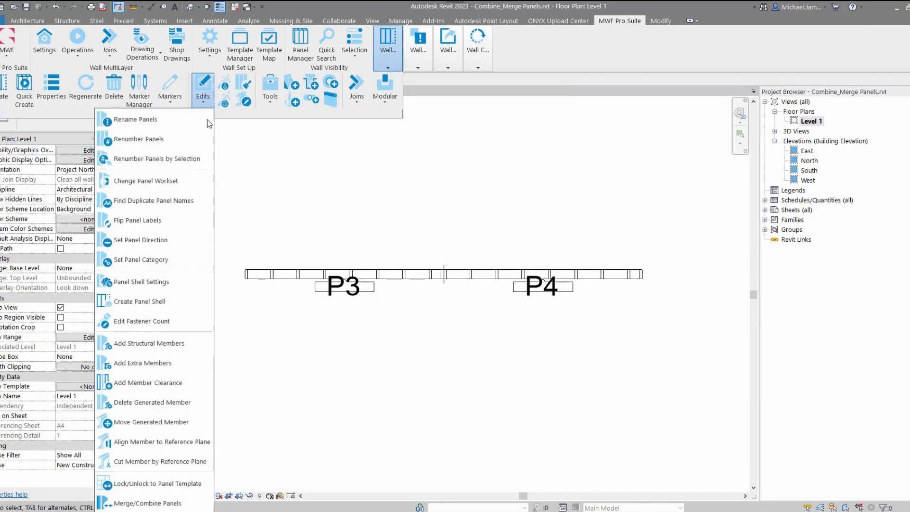
{"action": "left_click", "coordinate": [149, 503]}
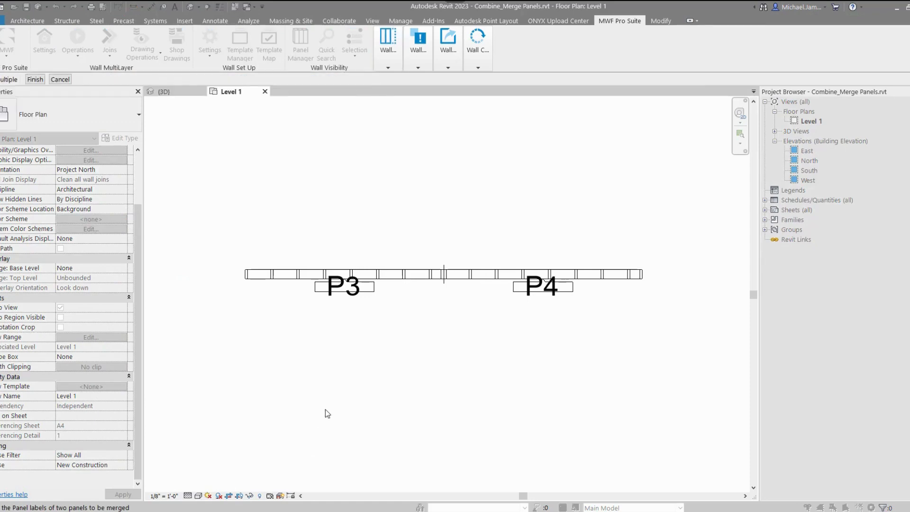
{"action": "left_click", "coordinate": [346, 287]}
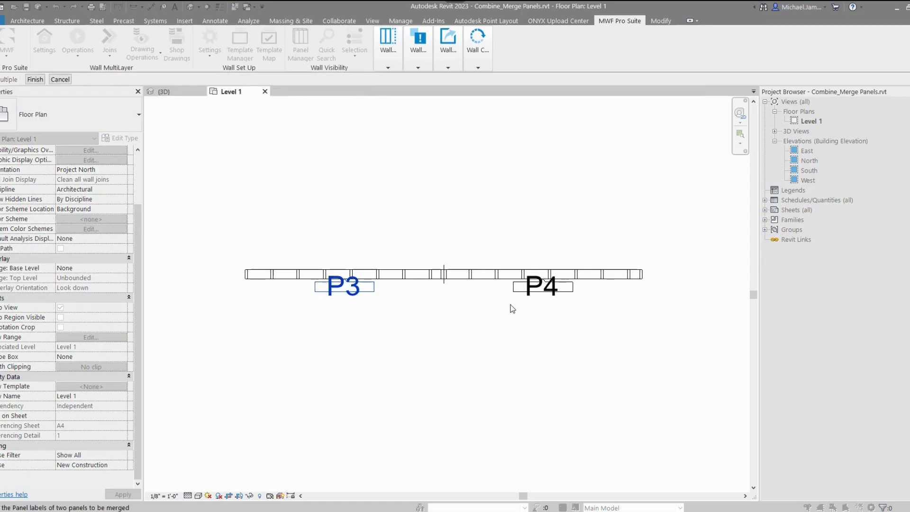
{"action": "left_click", "coordinate": [569, 294]}
{"action": "left_click", "coordinate": [35, 79]}
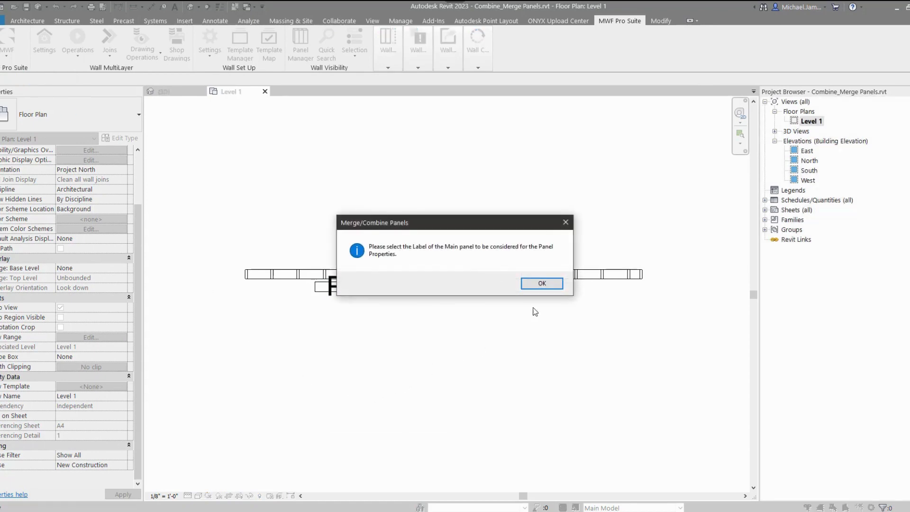
Step: Choose P3 as the main panel for the panel properties and merge the two panels
{"action": "left_click", "coordinate": [540, 283]}
{"action": "left_click", "coordinate": [330, 299]}
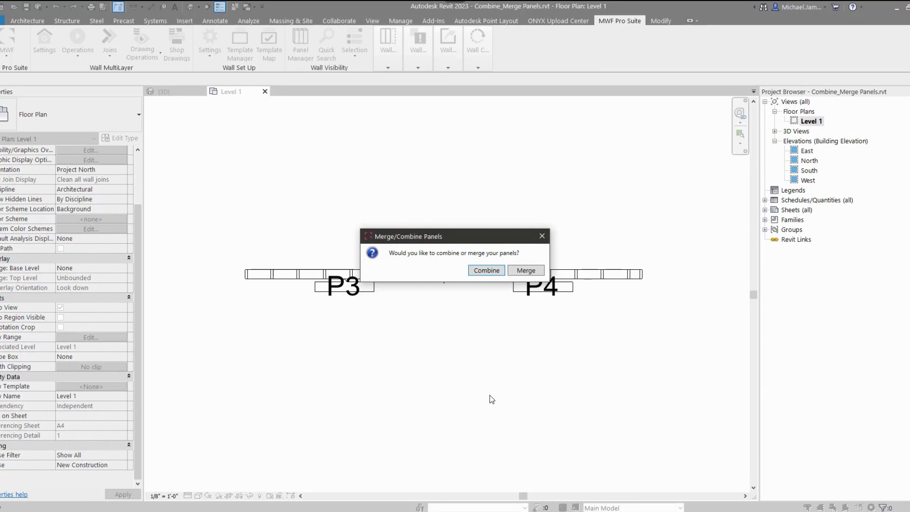
{"action": "left_click", "coordinate": [521, 271]}
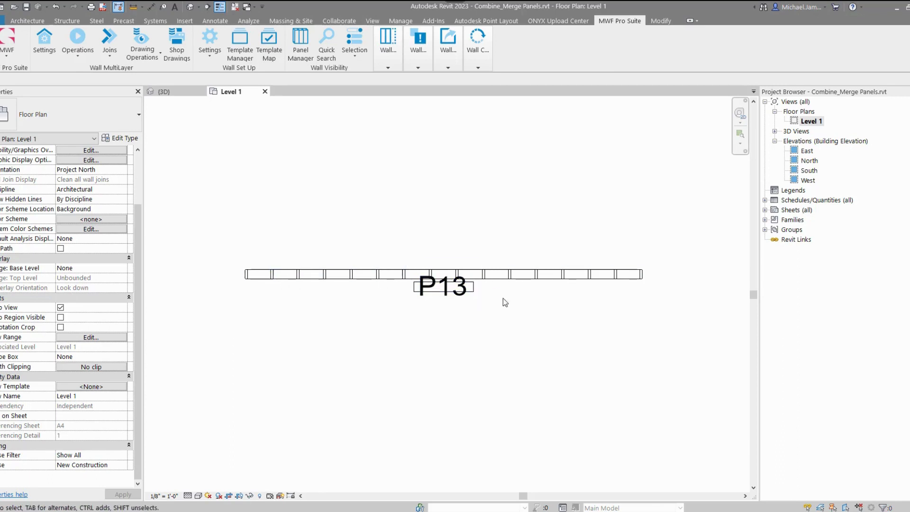
{"action": "scroll", "coordinate": [248, 277], "scroll_direction": "up", "scroll_amount": 2}
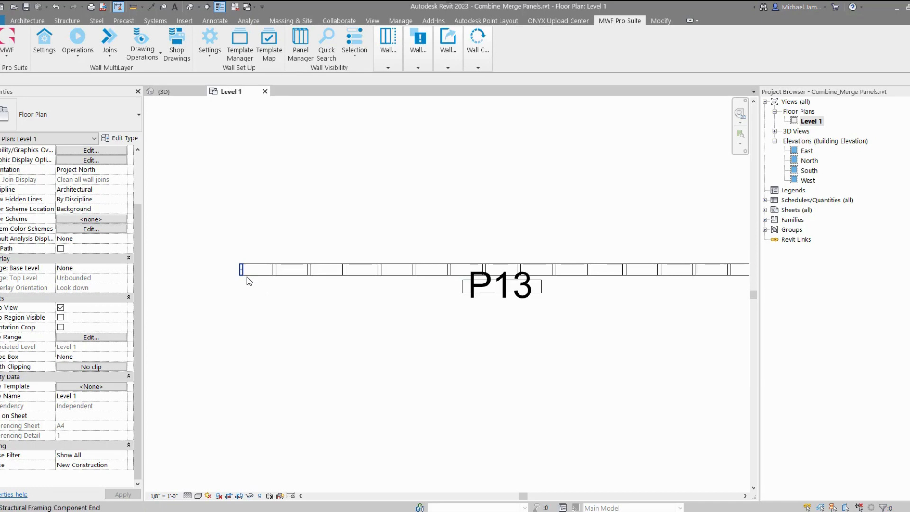
Step: Inspect the label properties of the studs at both ends of merged panel P13
{"action": "left_click", "coordinate": [247, 277]}
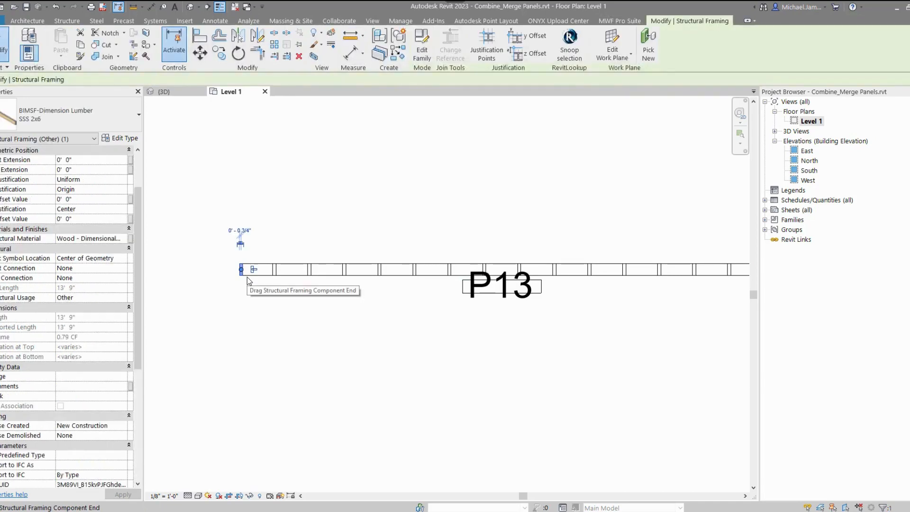
{"action": "middle_click_drag", "start_coordinate": [500, 305], "coordinate": [429, 252]}
{"action": "key", "text": "Escape"}
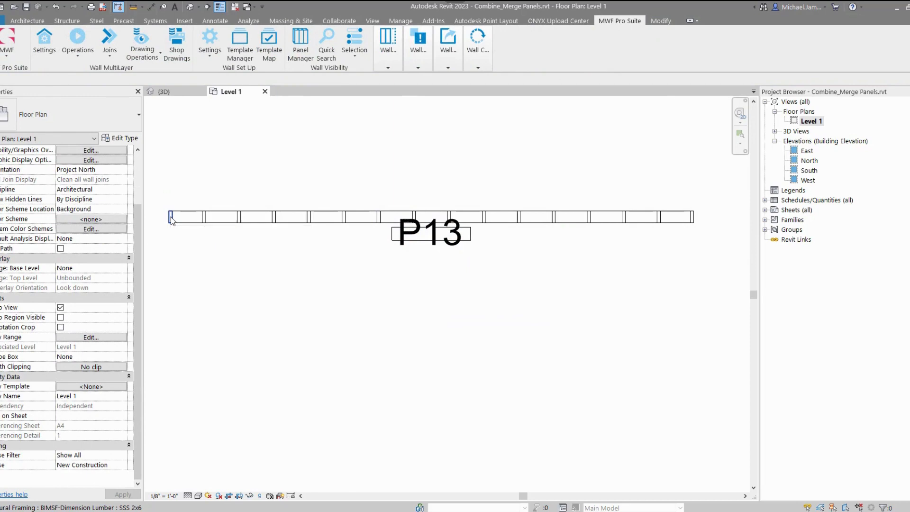
{"action": "left_click", "coordinate": [172, 219]}
{"action": "scroll", "coordinate": [85, 420], "scroll_direction": "down", "scroll_amount": 5}
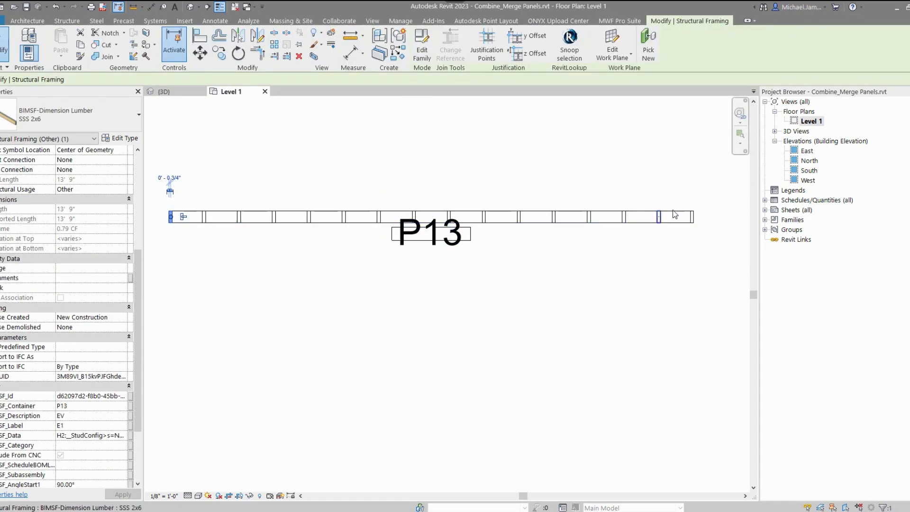
{"action": "left_click", "coordinate": [689, 218]}
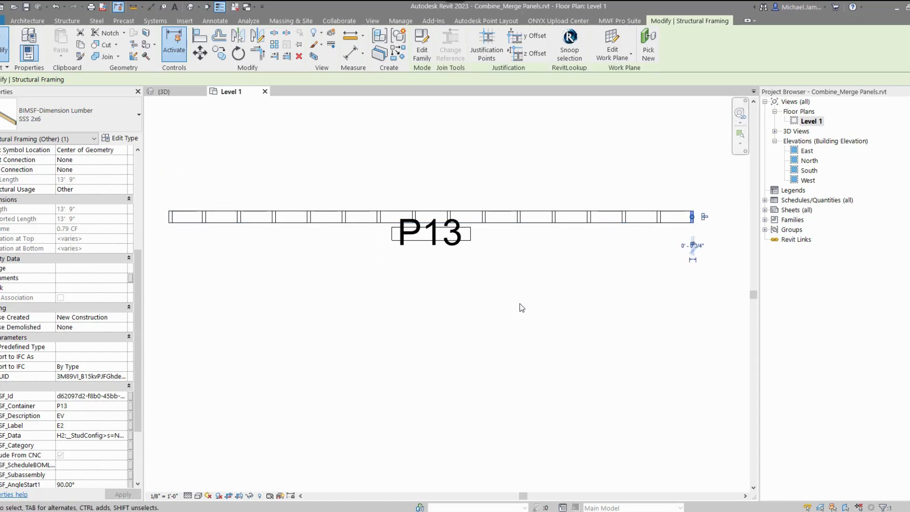
Step: Inspect the label properties of P13's first and last intermediate studs, then clear the selection
{"action": "left_click", "coordinate": [207, 221]}
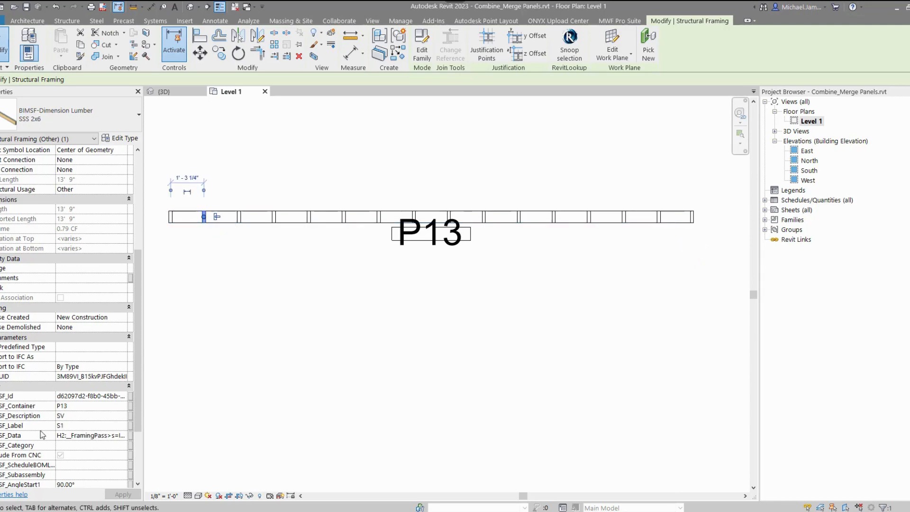
{"action": "left_click", "coordinate": [658, 218]}
{"action": "left_click", "coordinate": [66, 425]}
{"action": "type", "text": "4"}
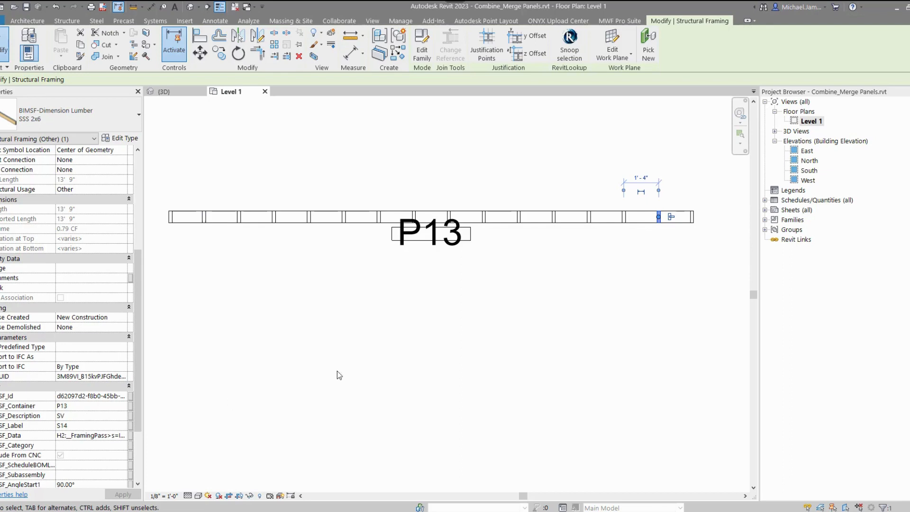
{"action": "key", "text": "Escape"}
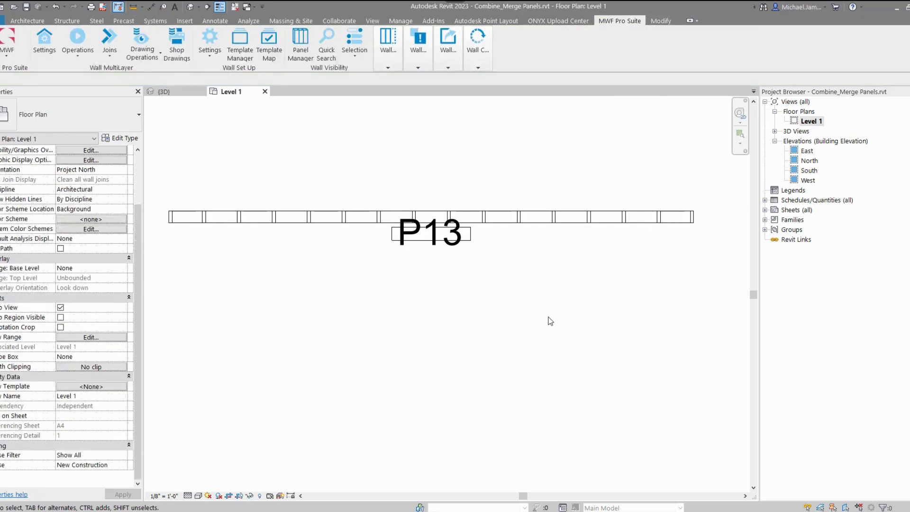
Step: Compare merged panel P13 with combined panel P1 in the Level 1 plan
{"action": "scroll", "coordinate": [549, 321], "scroll_direction": "down", "scroll_amount": 2}
{"action": "scroll", "coordinate": [550, 315], "scroll_direction": "down", "scroll_amount": 2}
{"action": "middle_click_drag", "start_coordinate": [571, 345], "coordinate": [540, 283]}
{"action": "scroll", "coordinate": [540, 280], "scroll_direction": "up", "scroll_amount": 1}
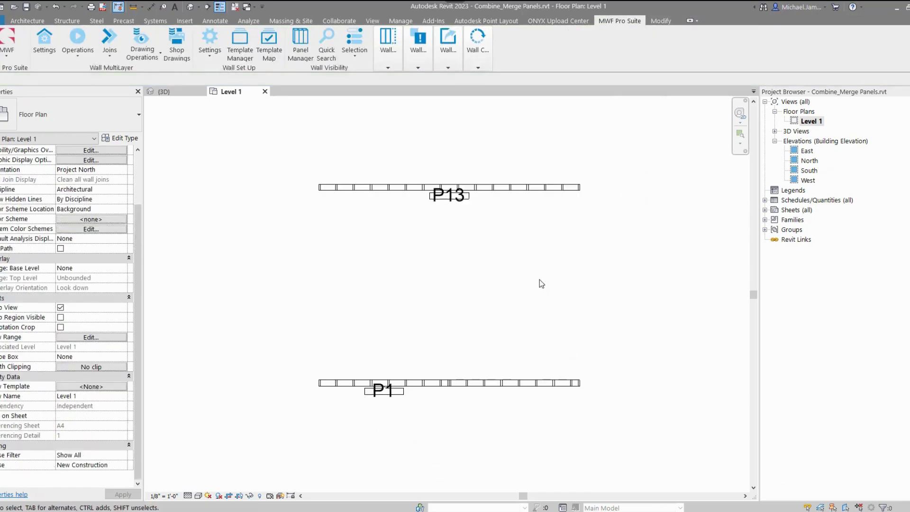